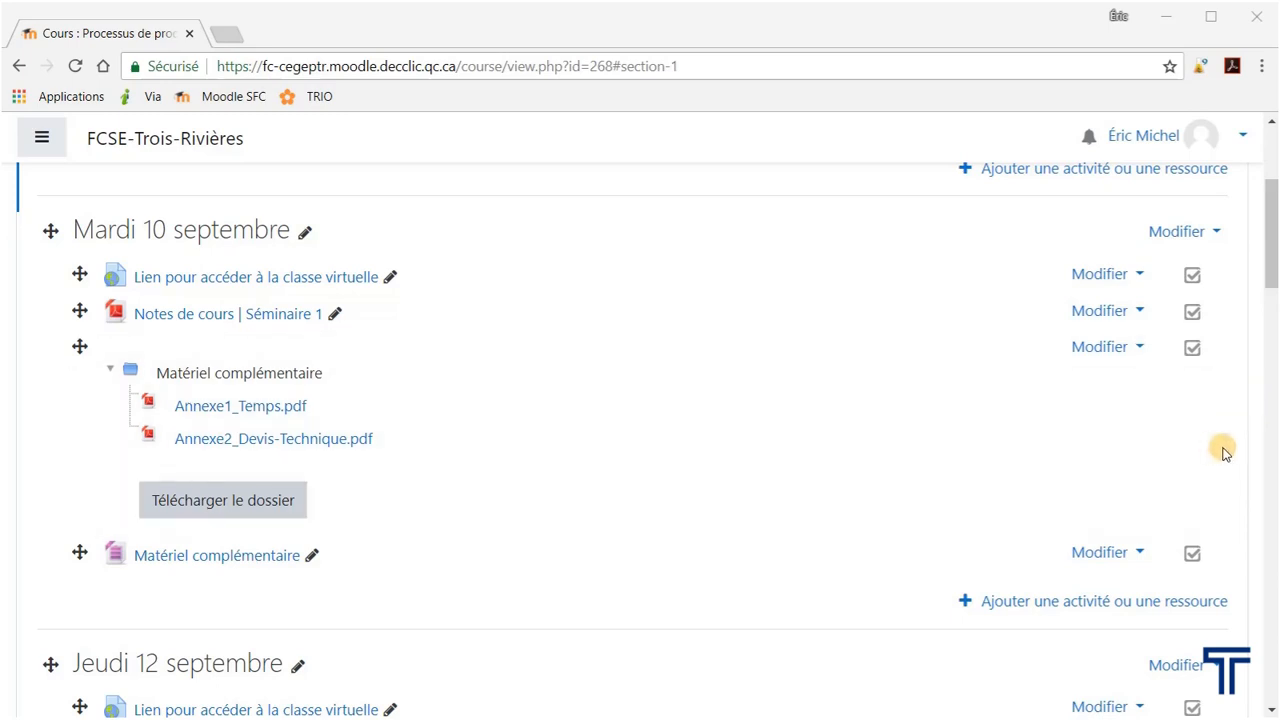
- Start adding a URL resource to the "Mardi 10 septembre" section
scroll(1254, 505, down, 1)
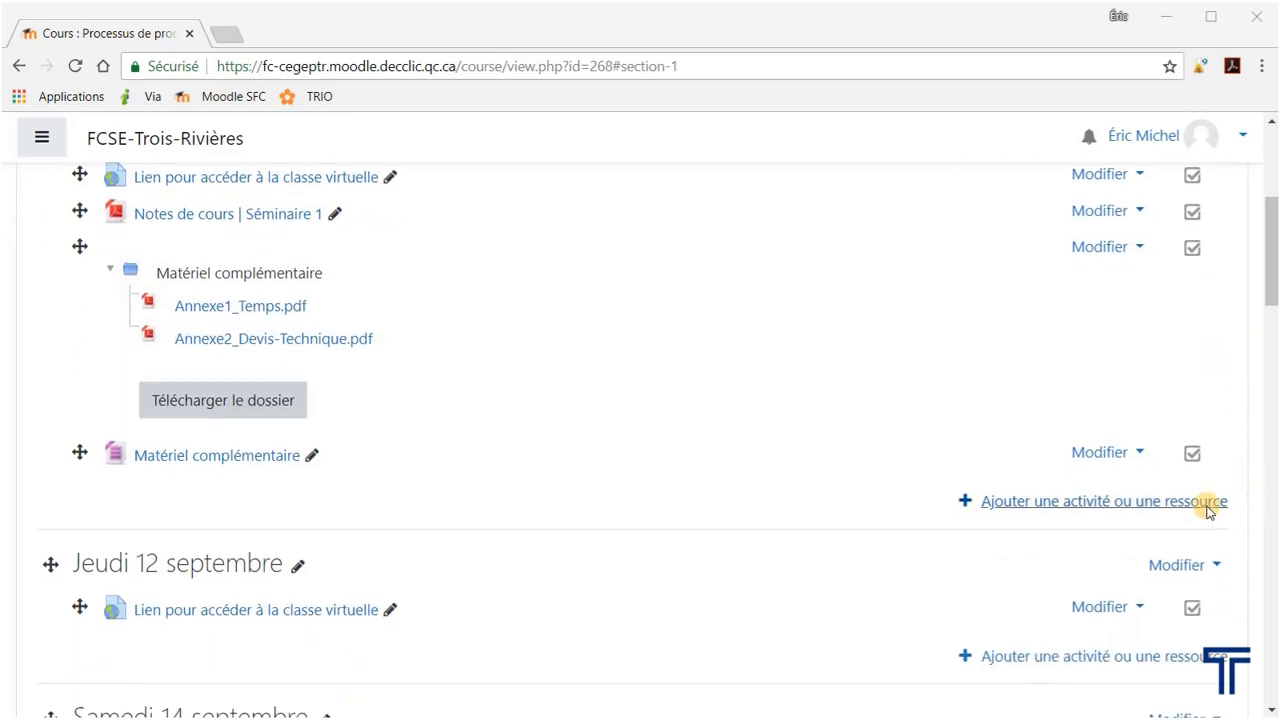
click(1137, 508)
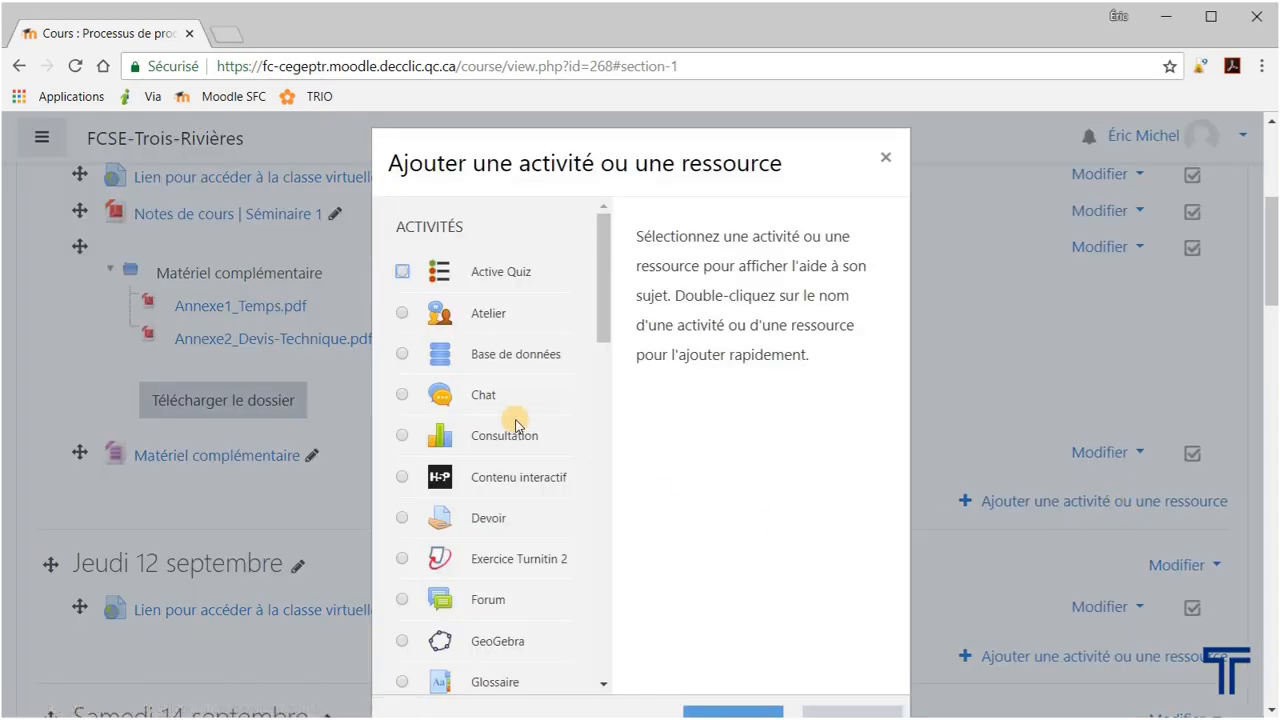
scroll(520, 420, down, 6)
scroll(522, 418, down, 6)
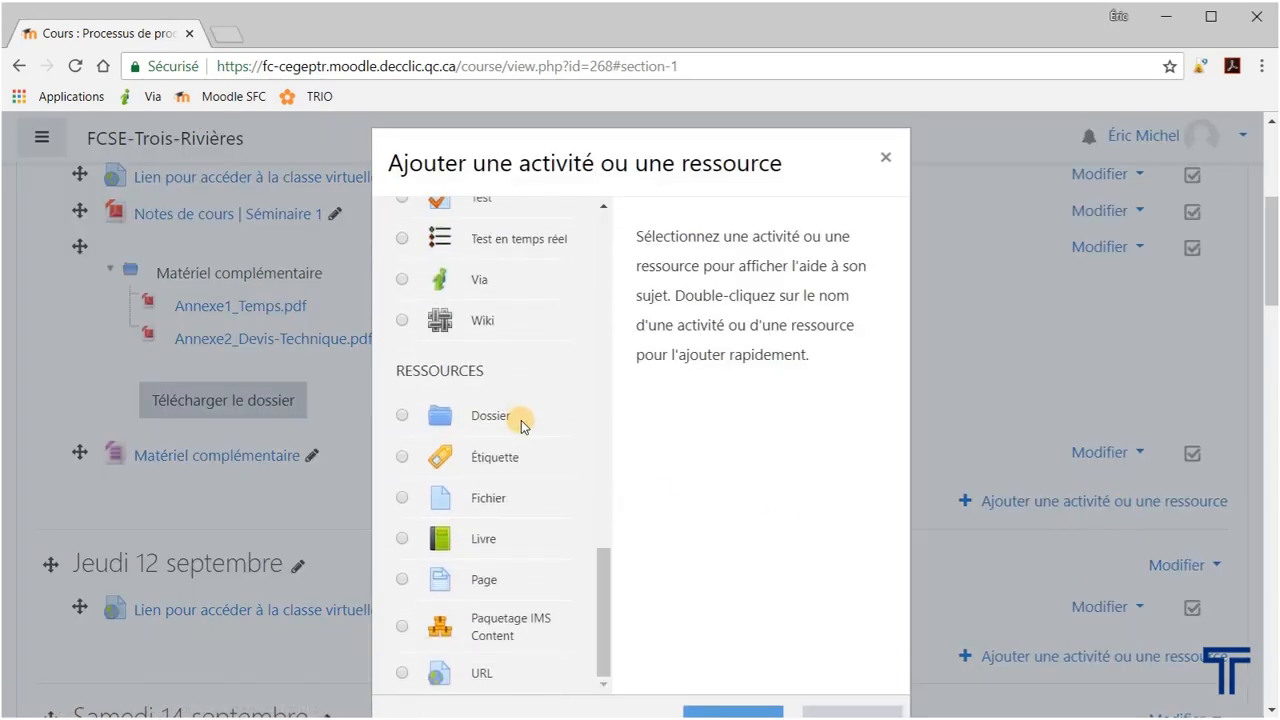
click(402, 674)
scroll(997, 674, down, 2)
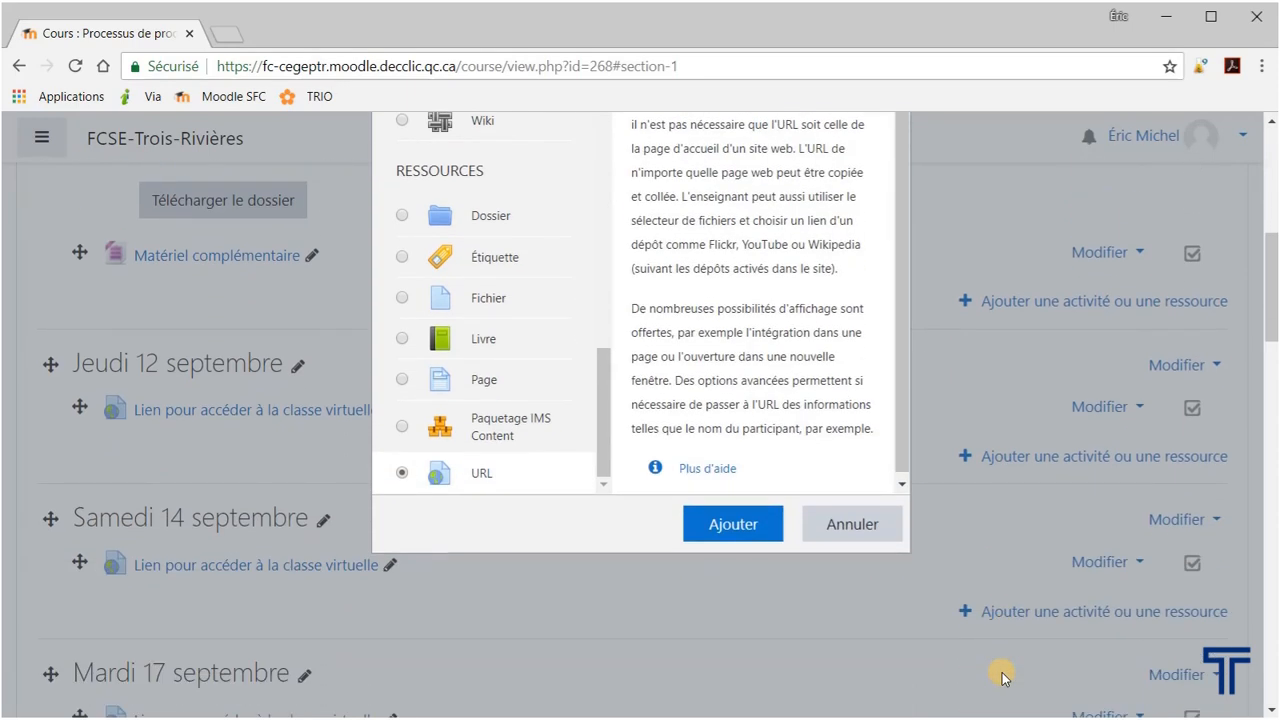
click(740, 524)
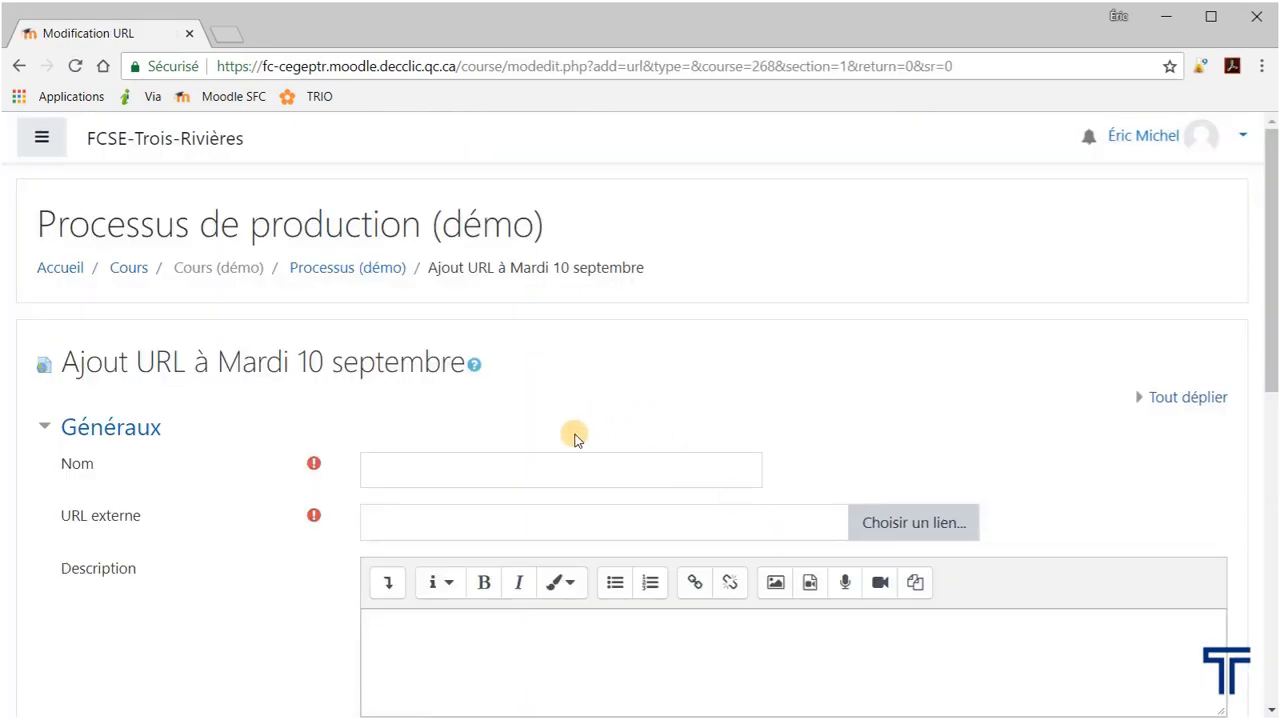
- Name the new URL resource "Lien externe pour trouver de l'inspiration"
scroll(575, 440, down, 1)
key(alt+Tab)
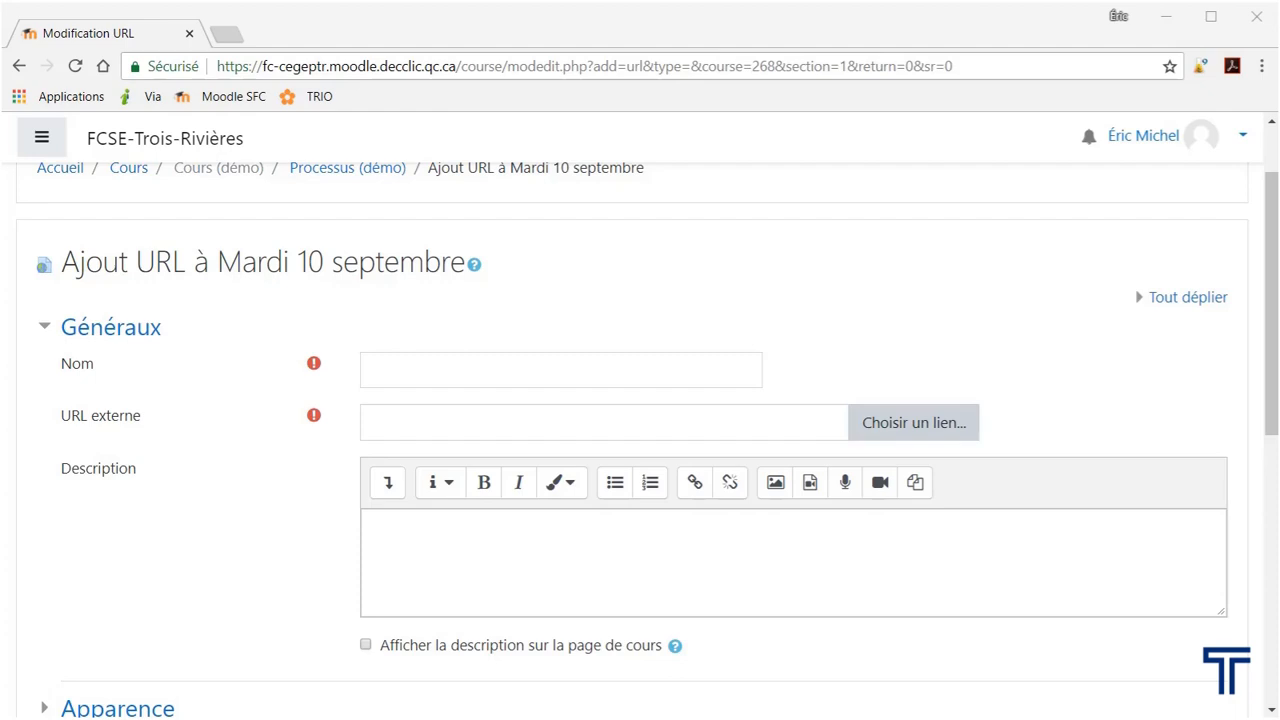
click(503, 369)
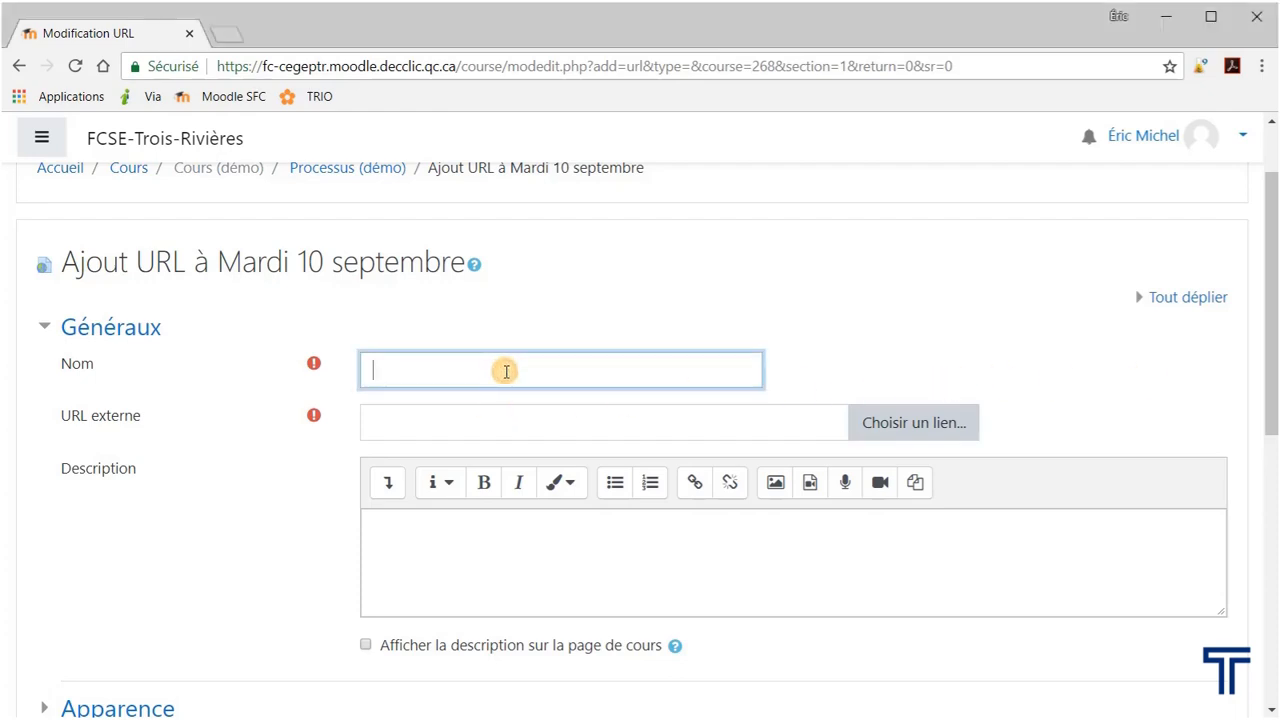
text(Lien externe pour trouver de l'inspiration)
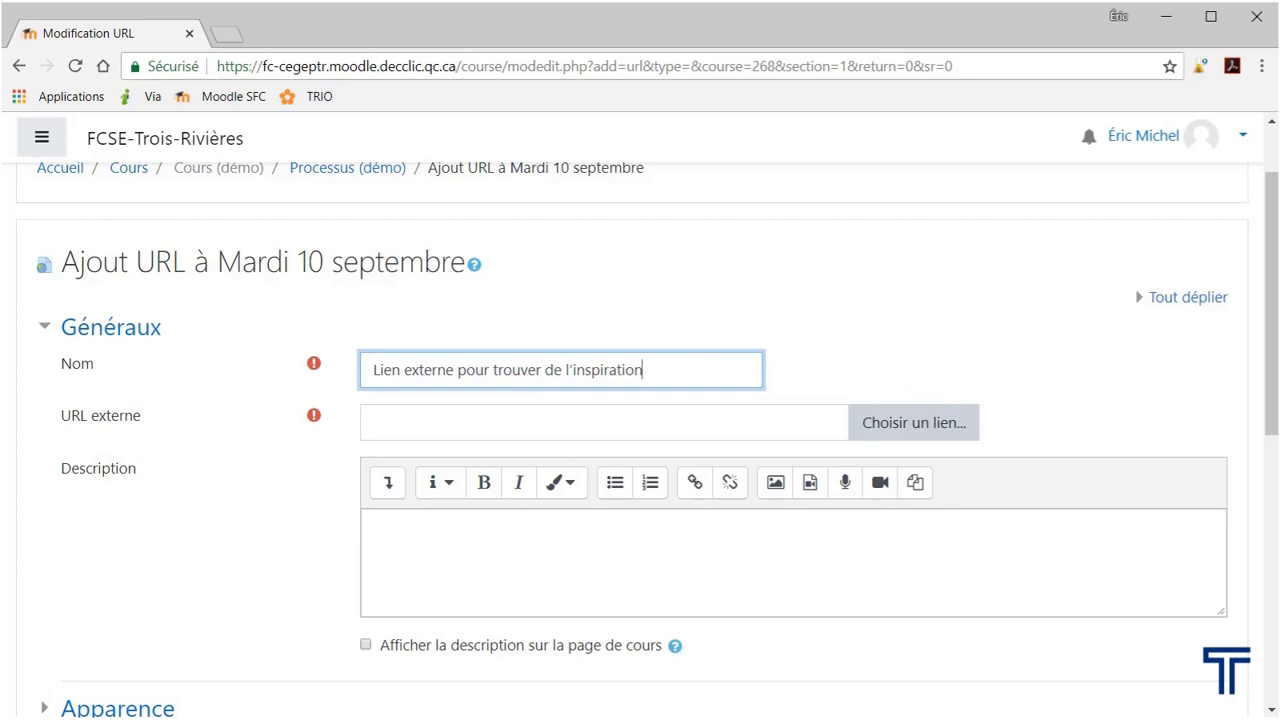
scroll(257, 466, down, 1)
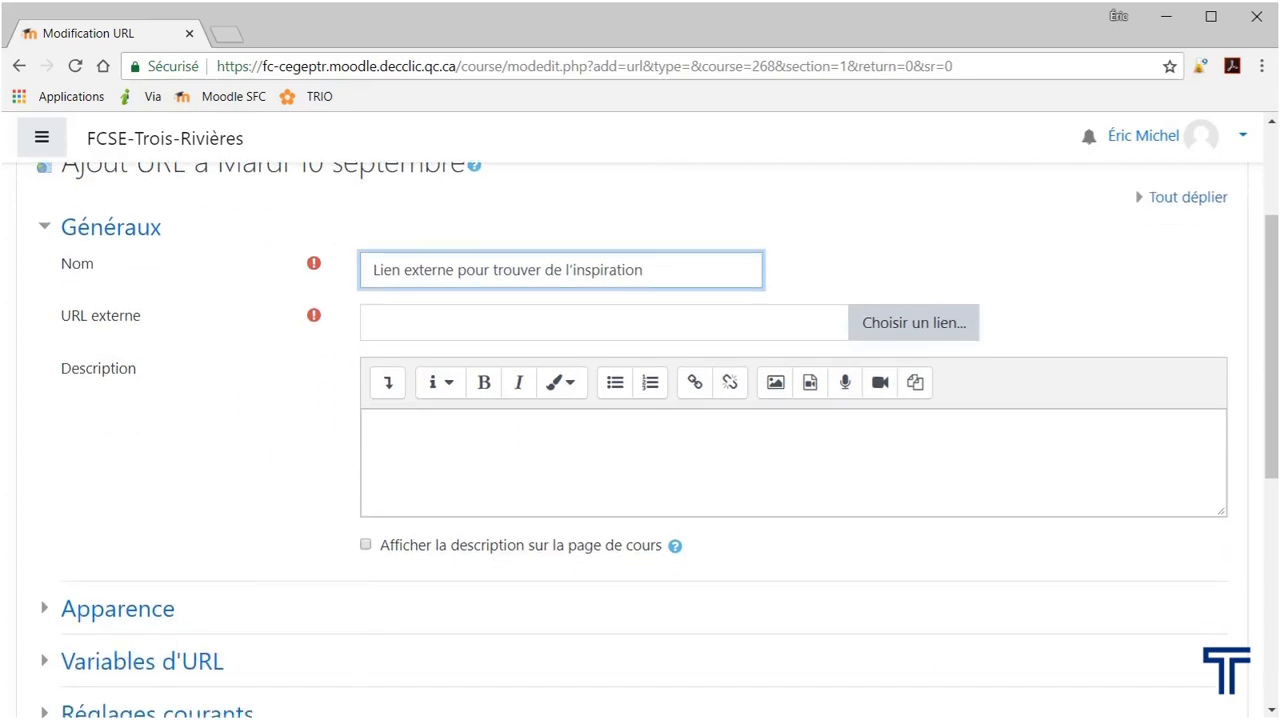
key(alt+Tab)
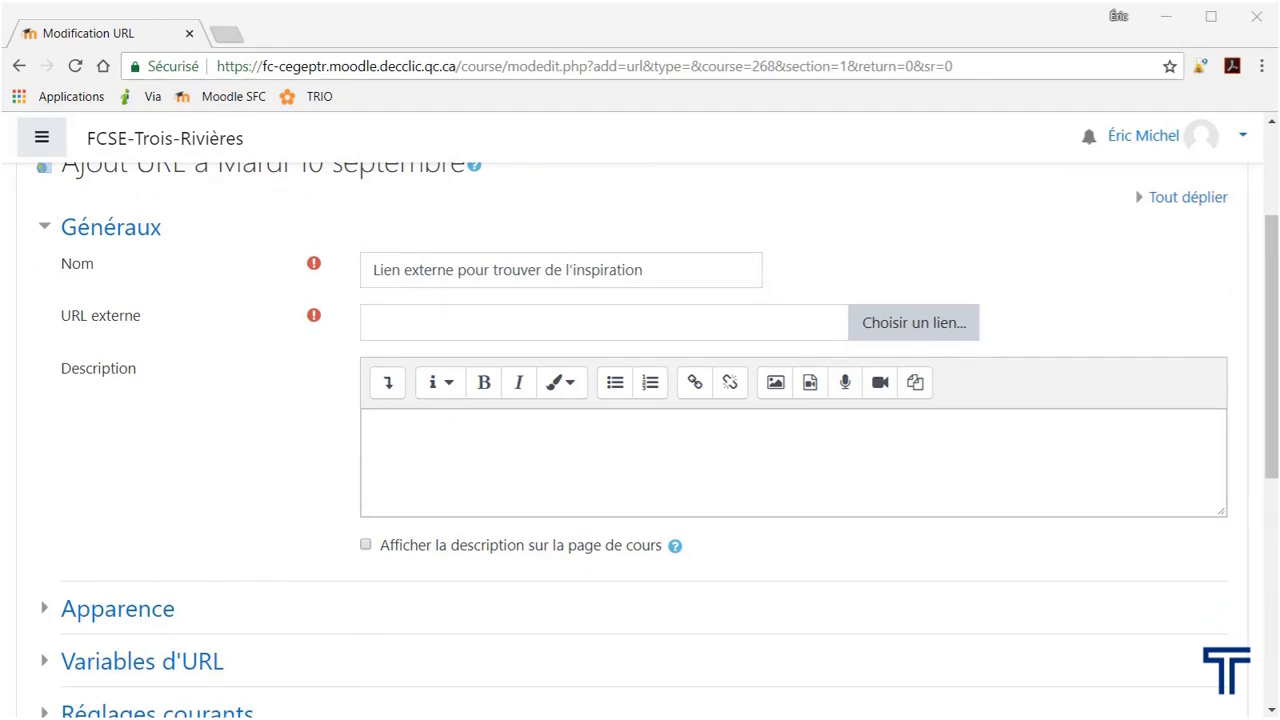
click(450, 322)
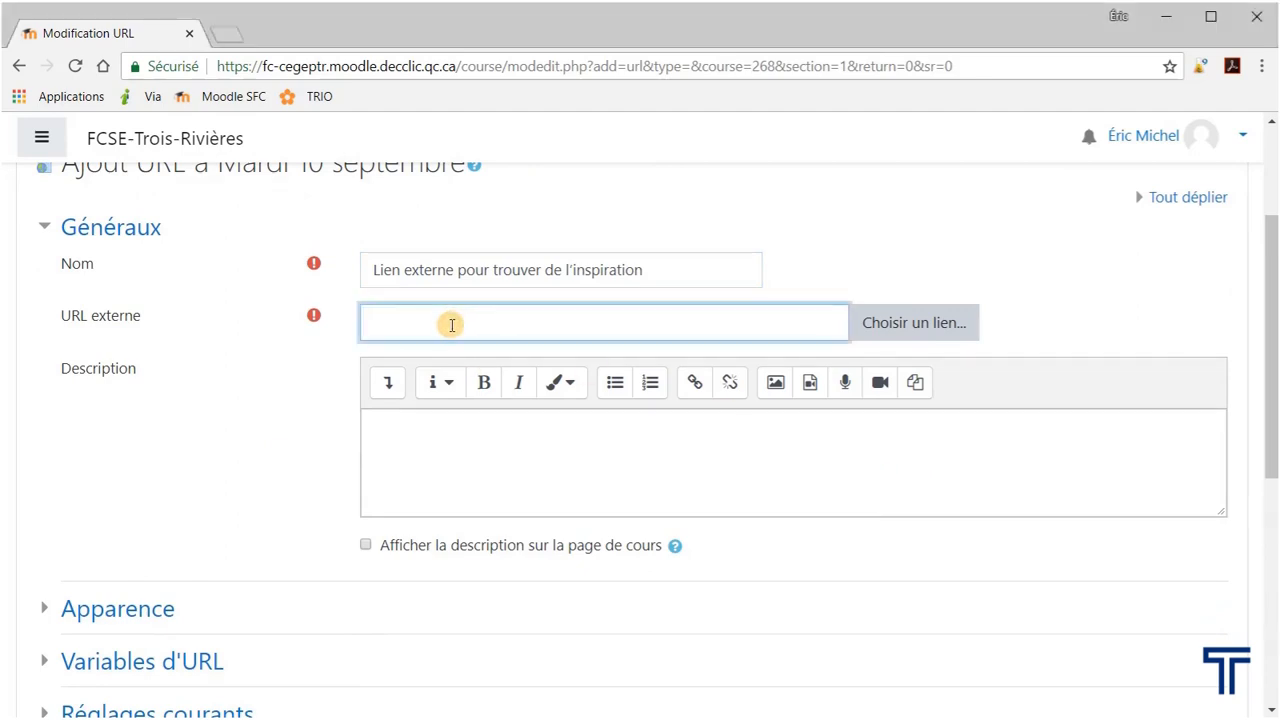
text(https://www.behance.net/)
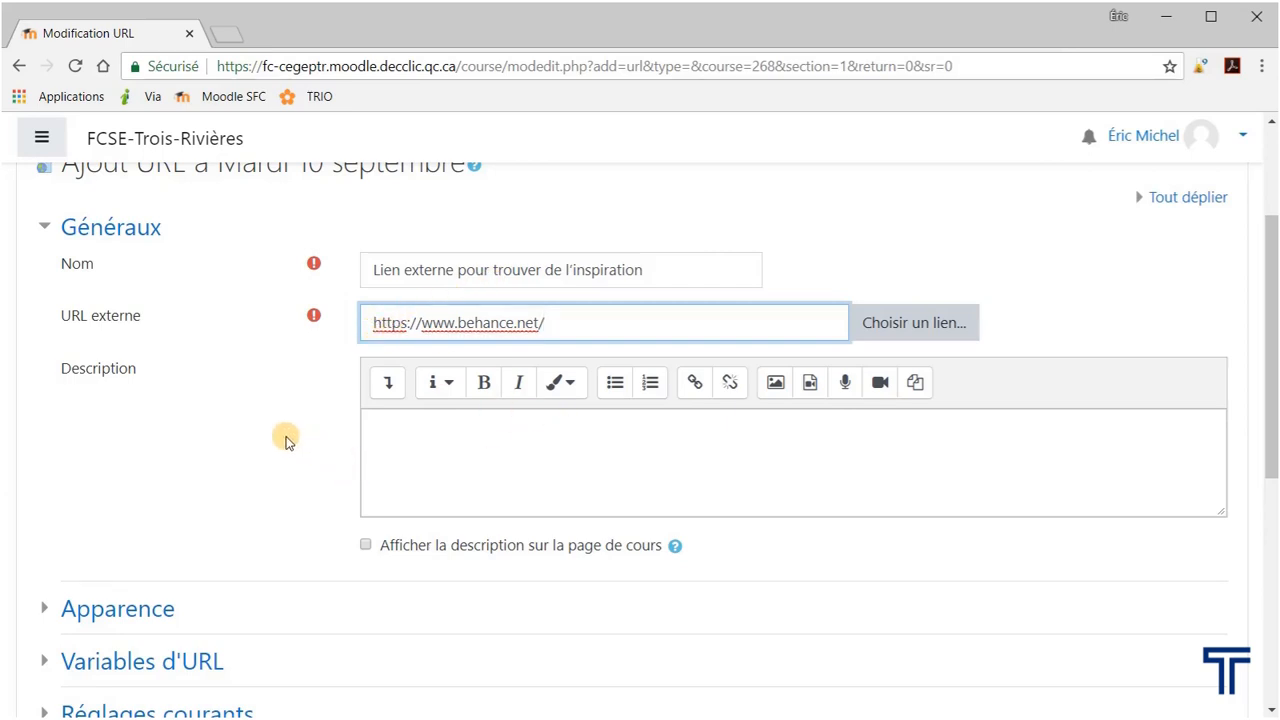
scroll(286, 437, down, 1)
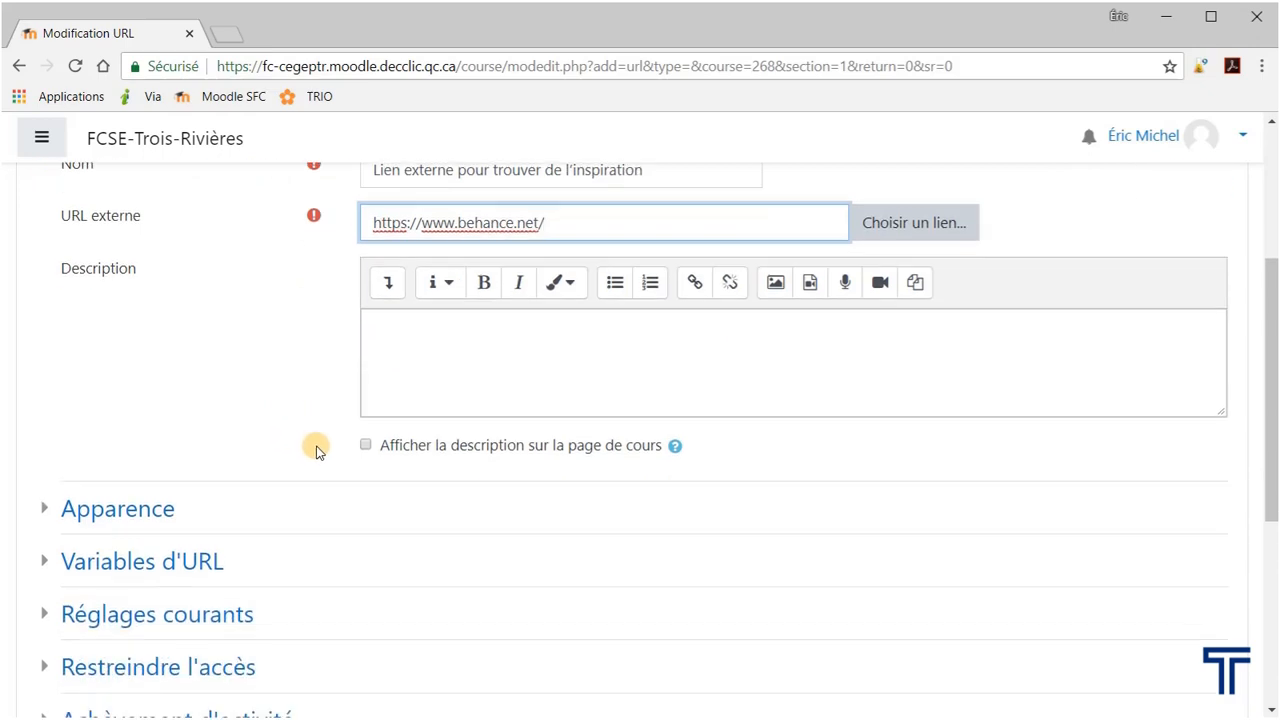
scroll(316, 450, down, 2)
scroll(316, 450, down, 2)
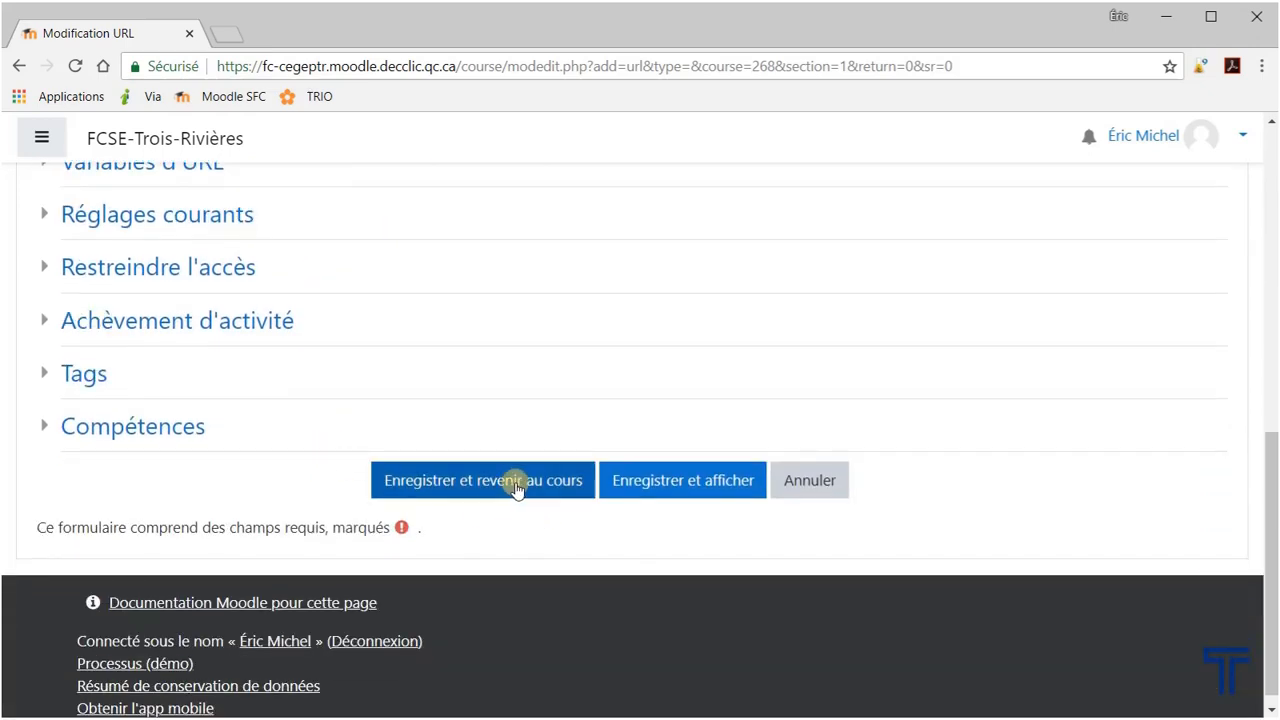
click(518, 488)
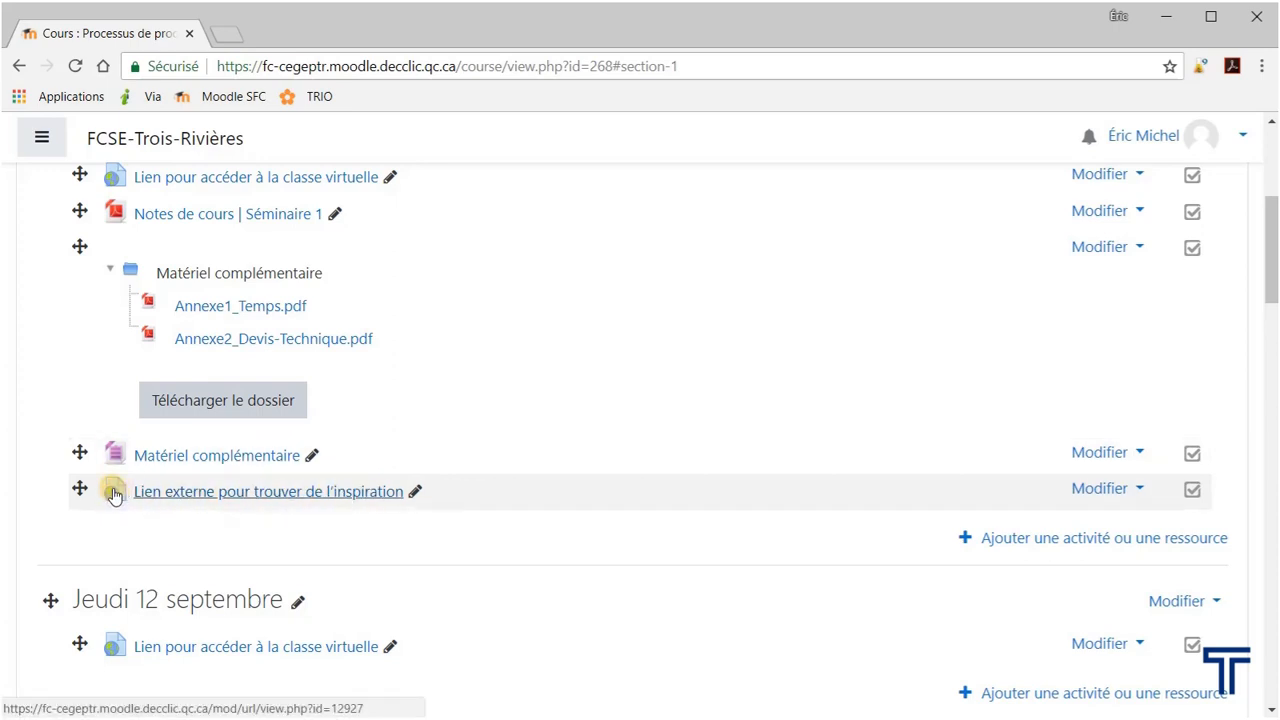
- Test the new external link through to the Behance site, and return to the course page
click(360, 497)
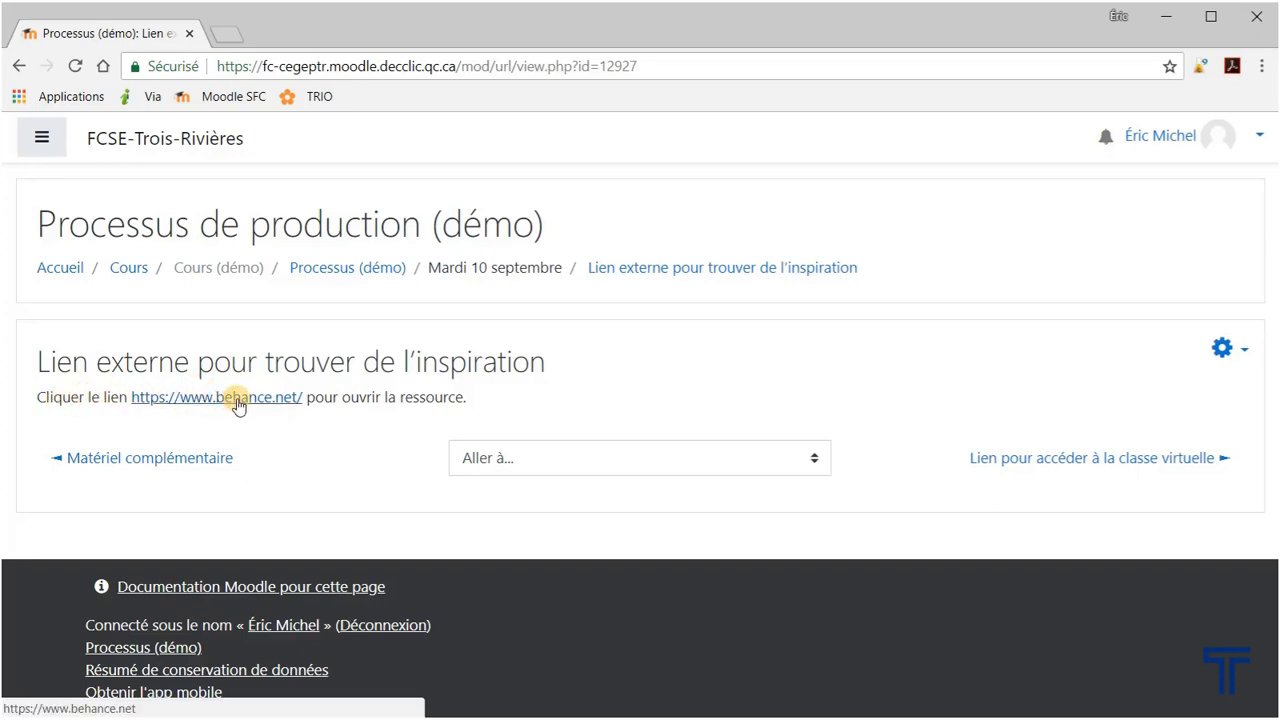
click(237, 398)
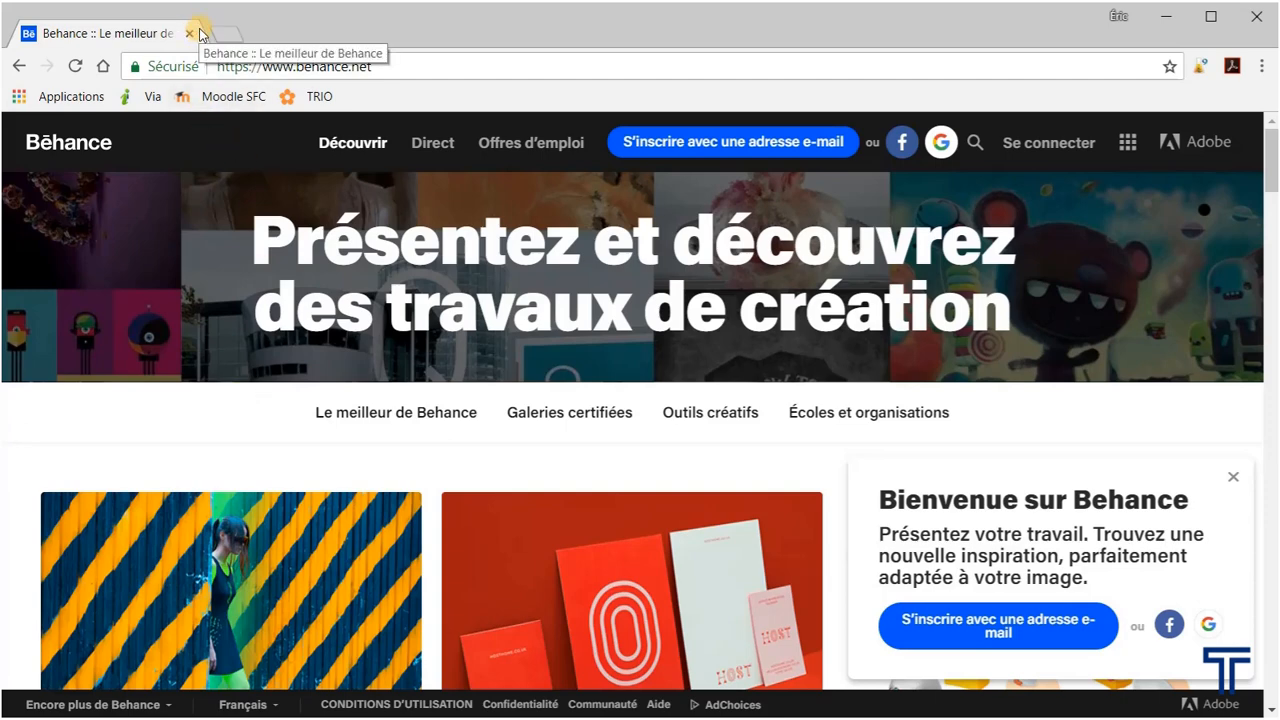
click(20, 66)
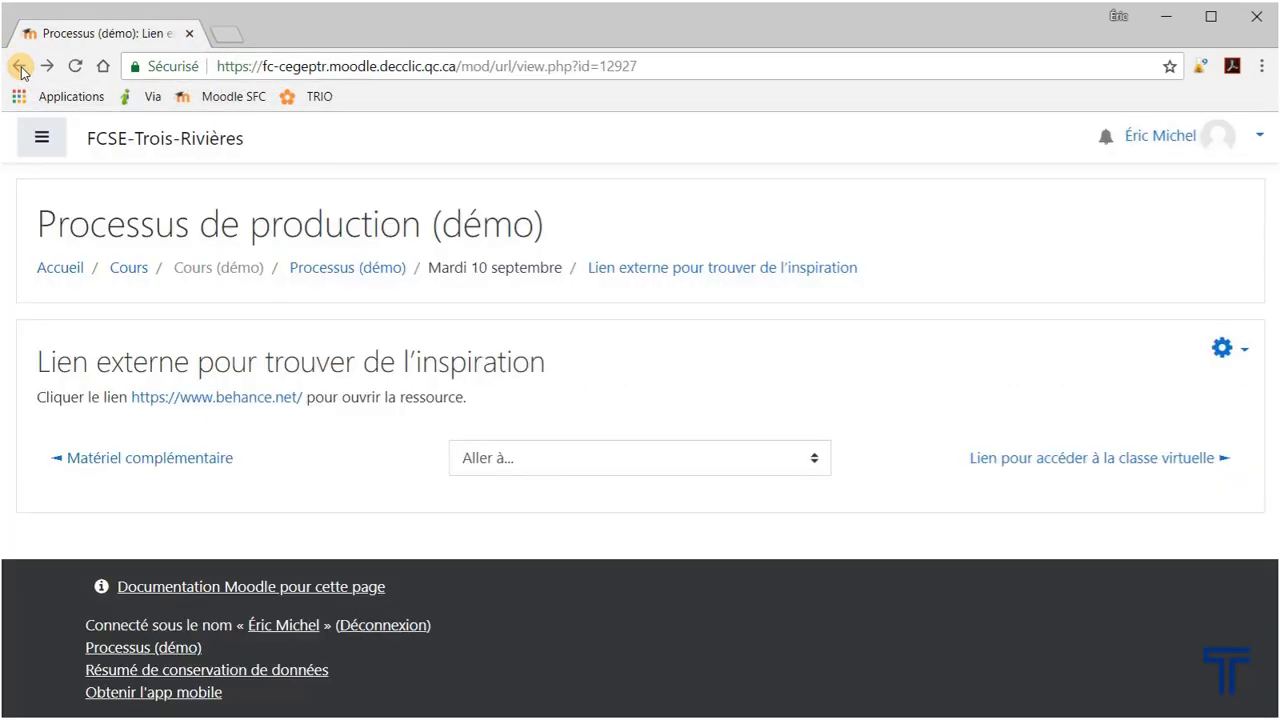
click(20, 66)
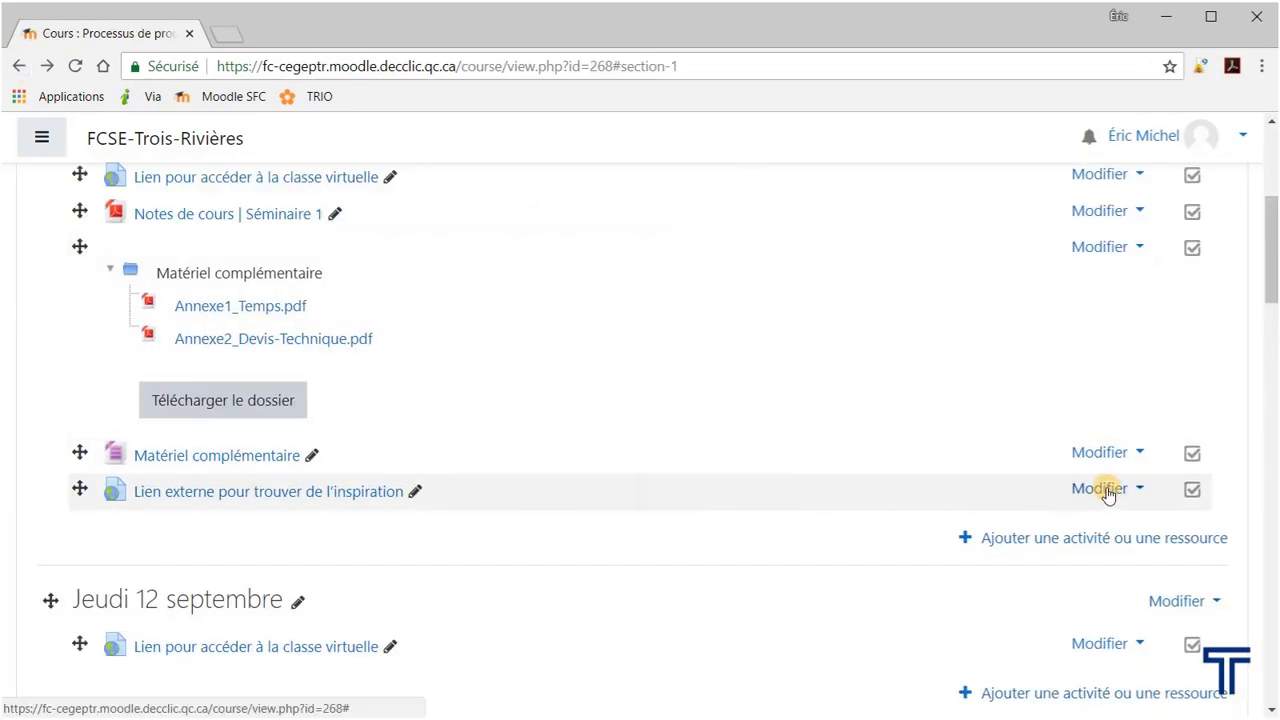
- In the settings of "Lien externe pour trouver de l'inspiration", change the display mode to "Dans une fenêtre surgissante"
click(1107, 494)
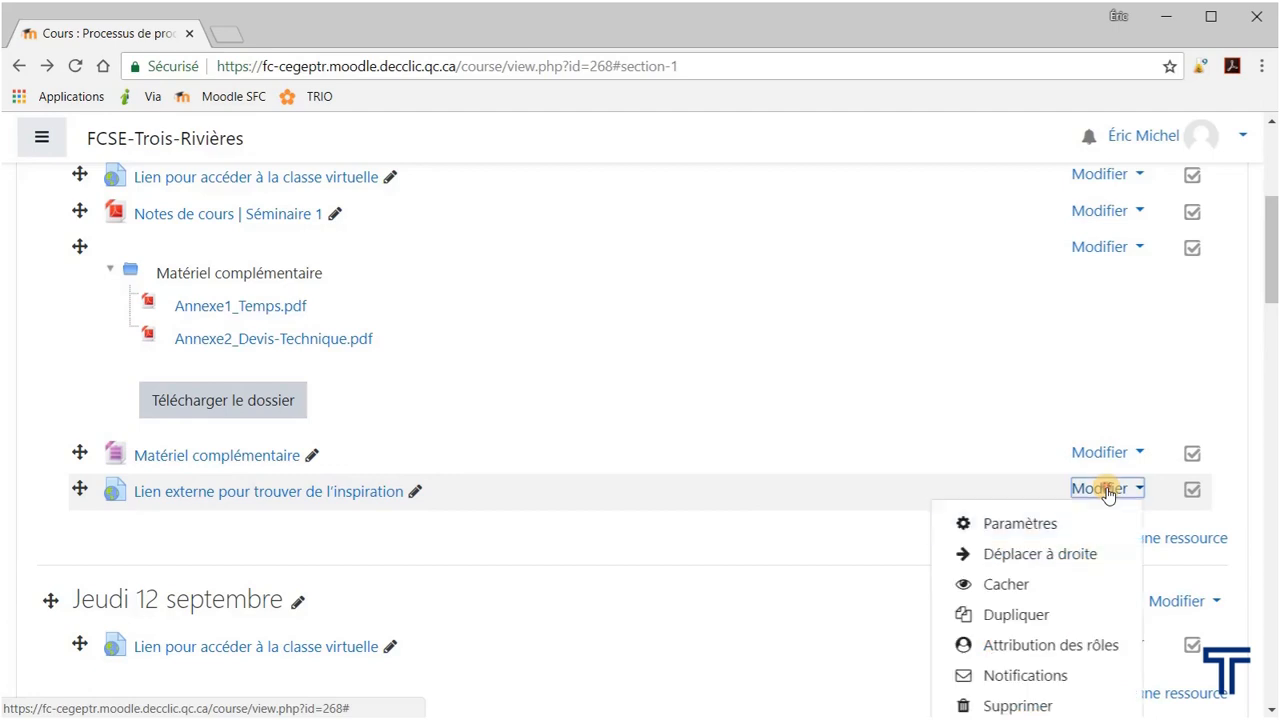
click(1030, 527)
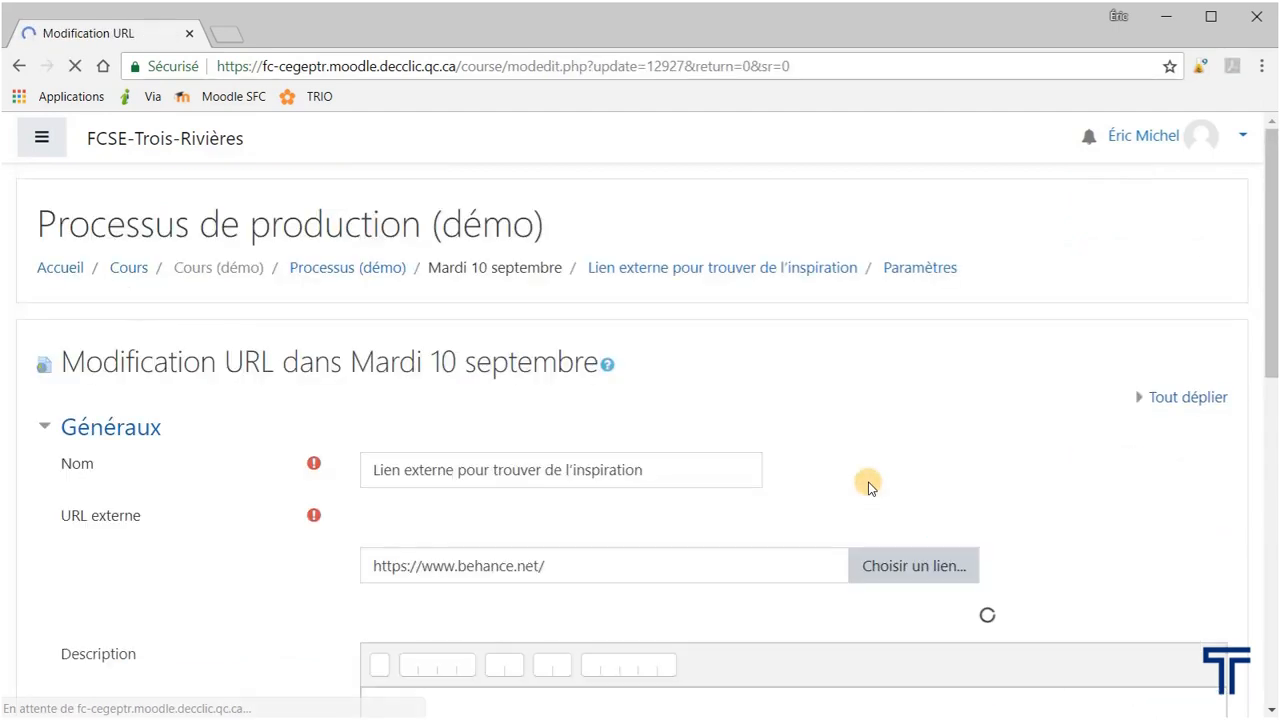
scroll(868, 487, down, 4)
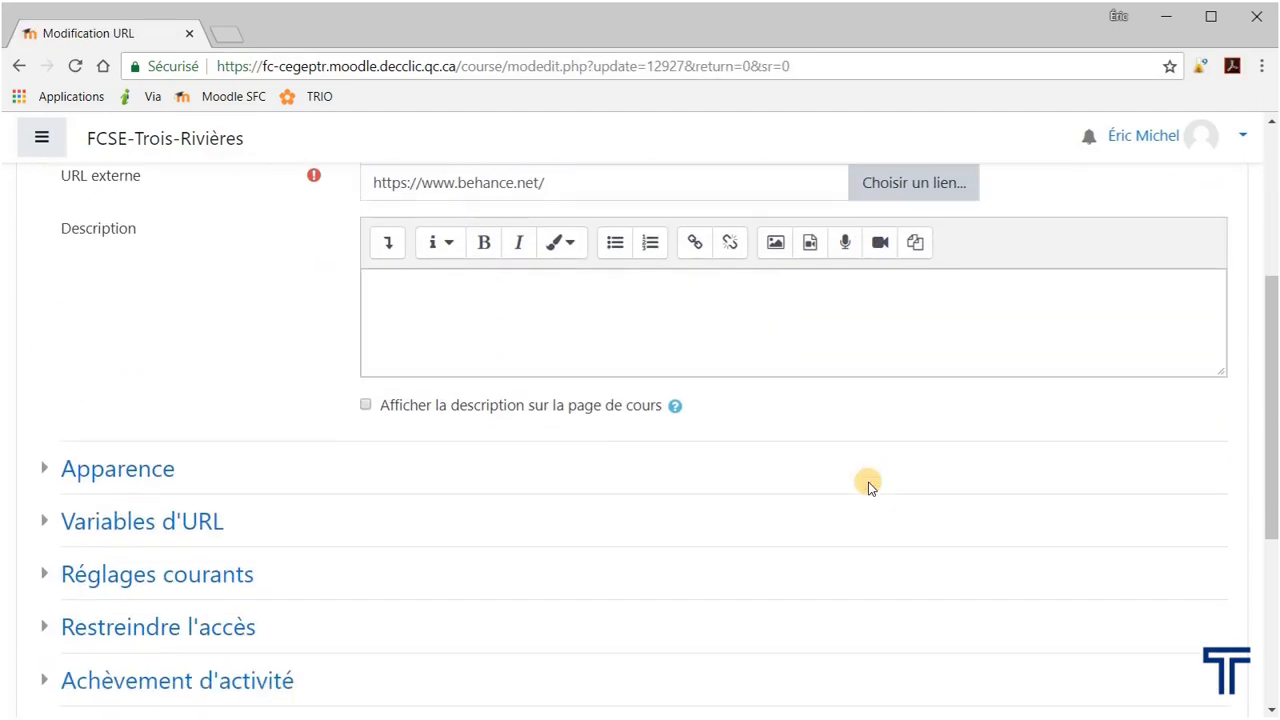
click(46, 412)
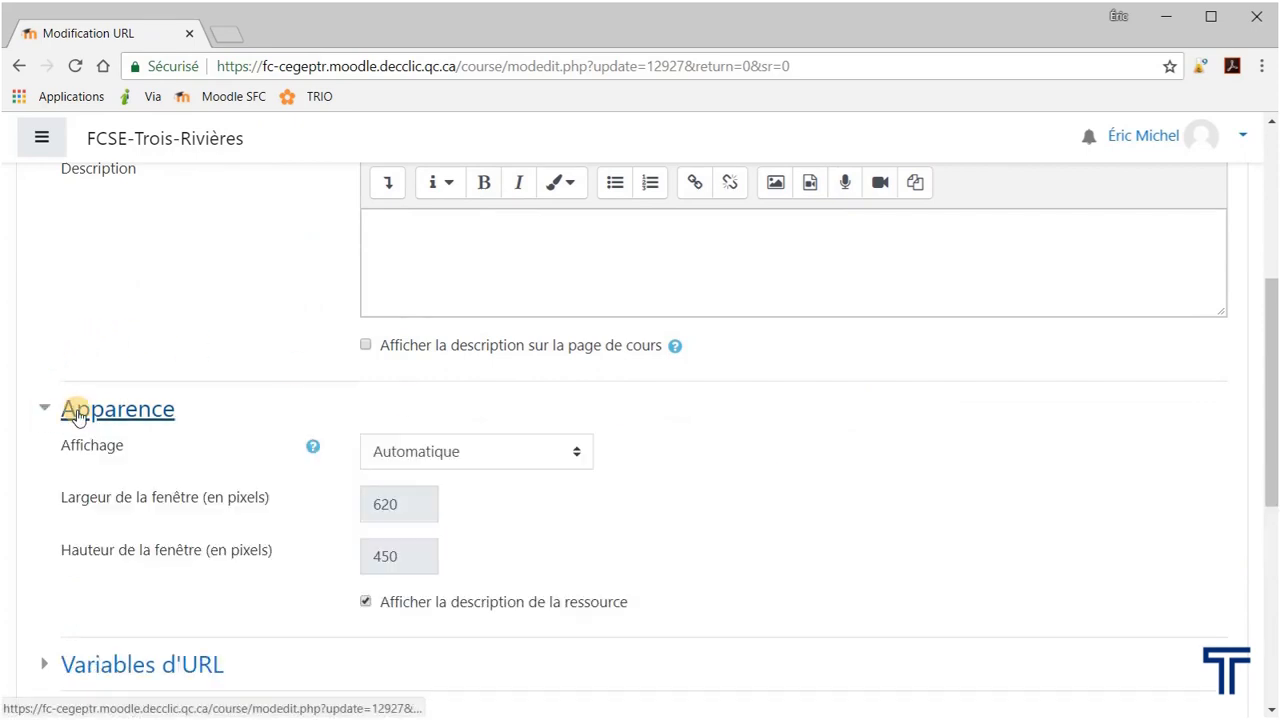
click(471, 455)
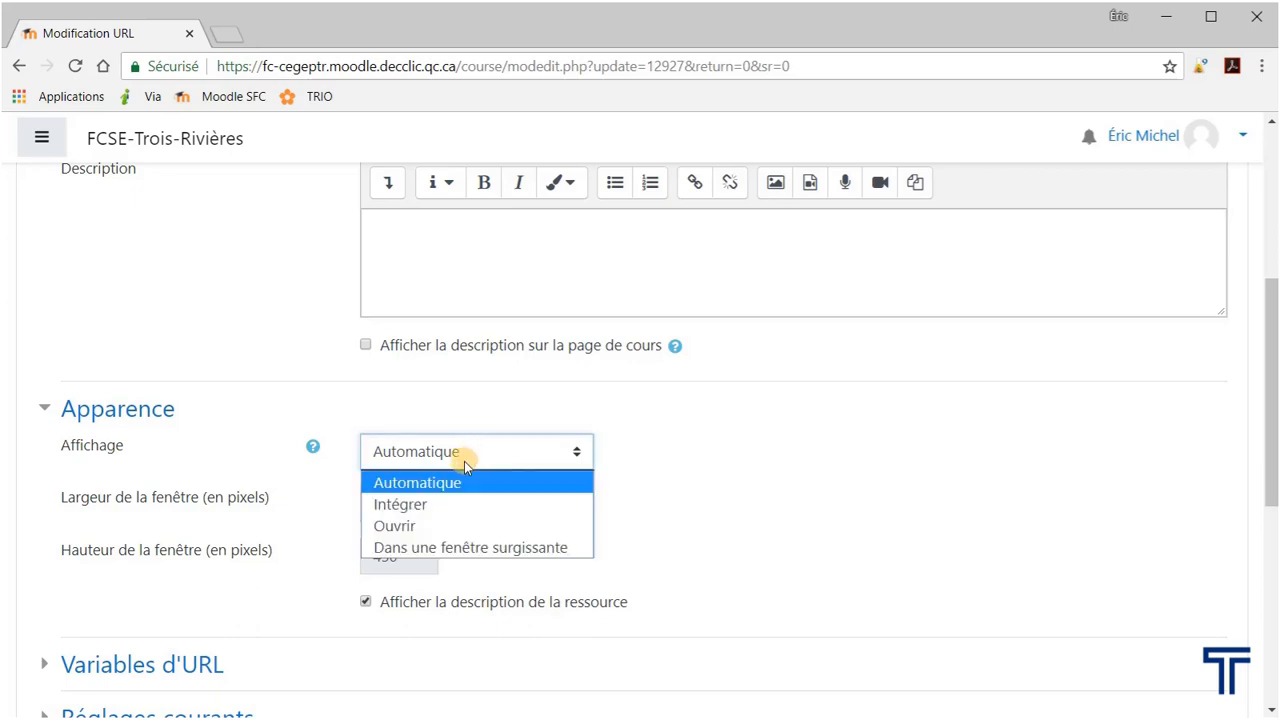
click(497, 550)
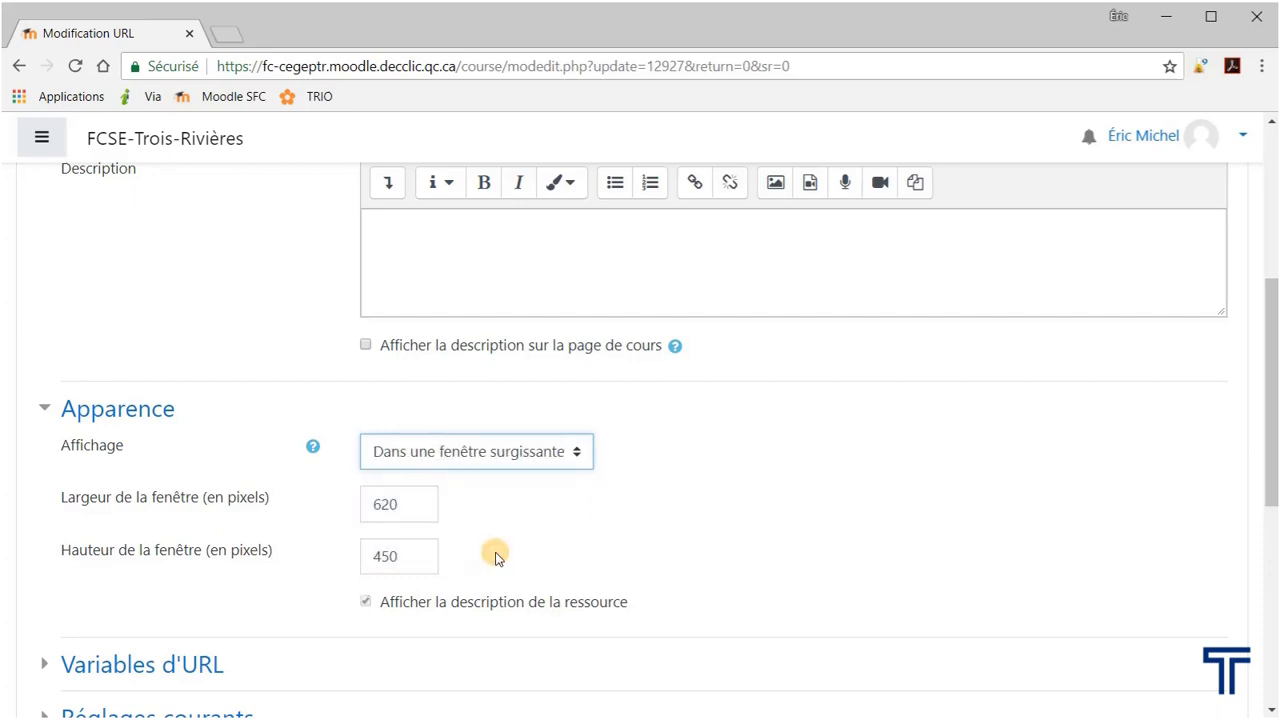
- Set the pop-up window's width to 1200 pixels and its height to 800 pixels
scroll(782, 494, down, 1)
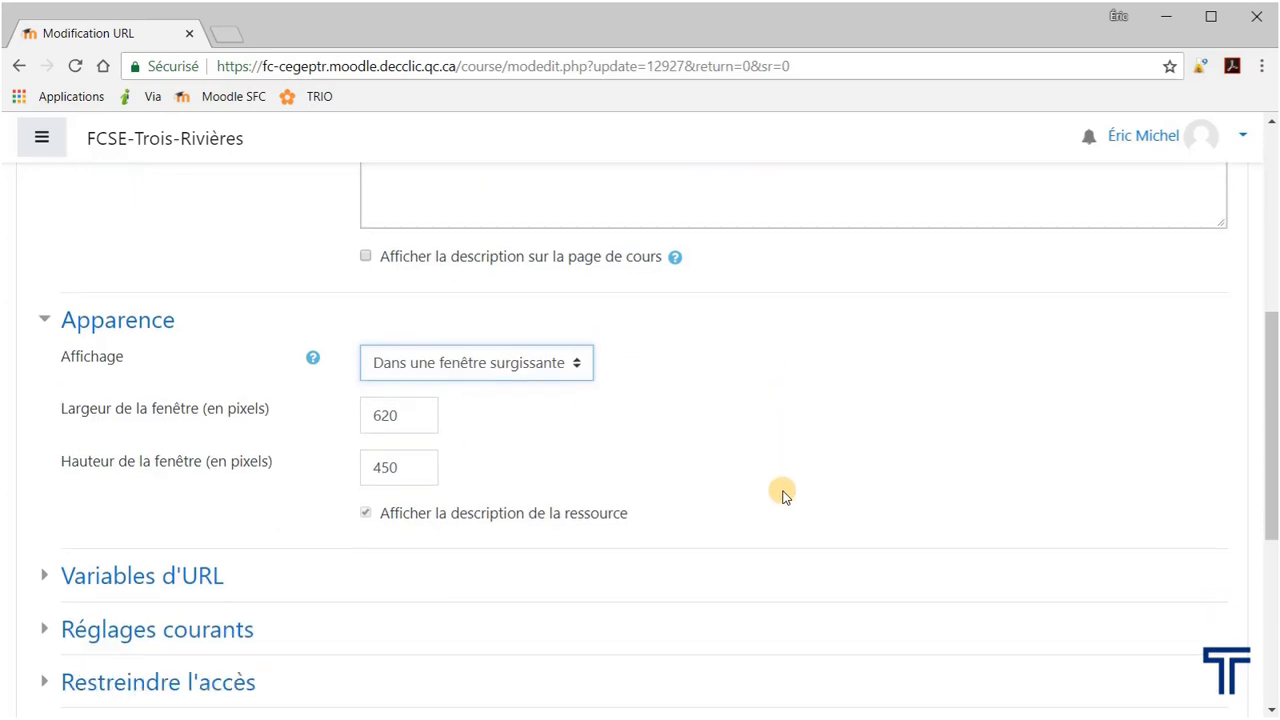
click(409, 404)
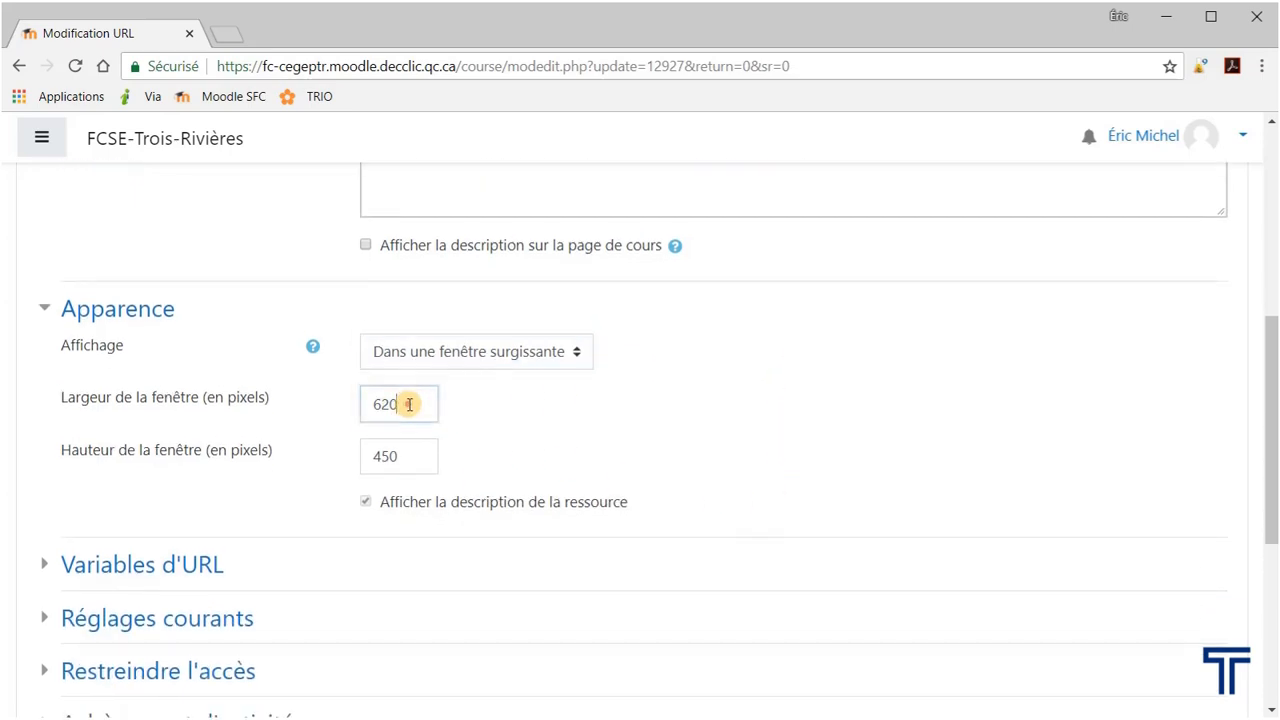
double_click(409, 404)
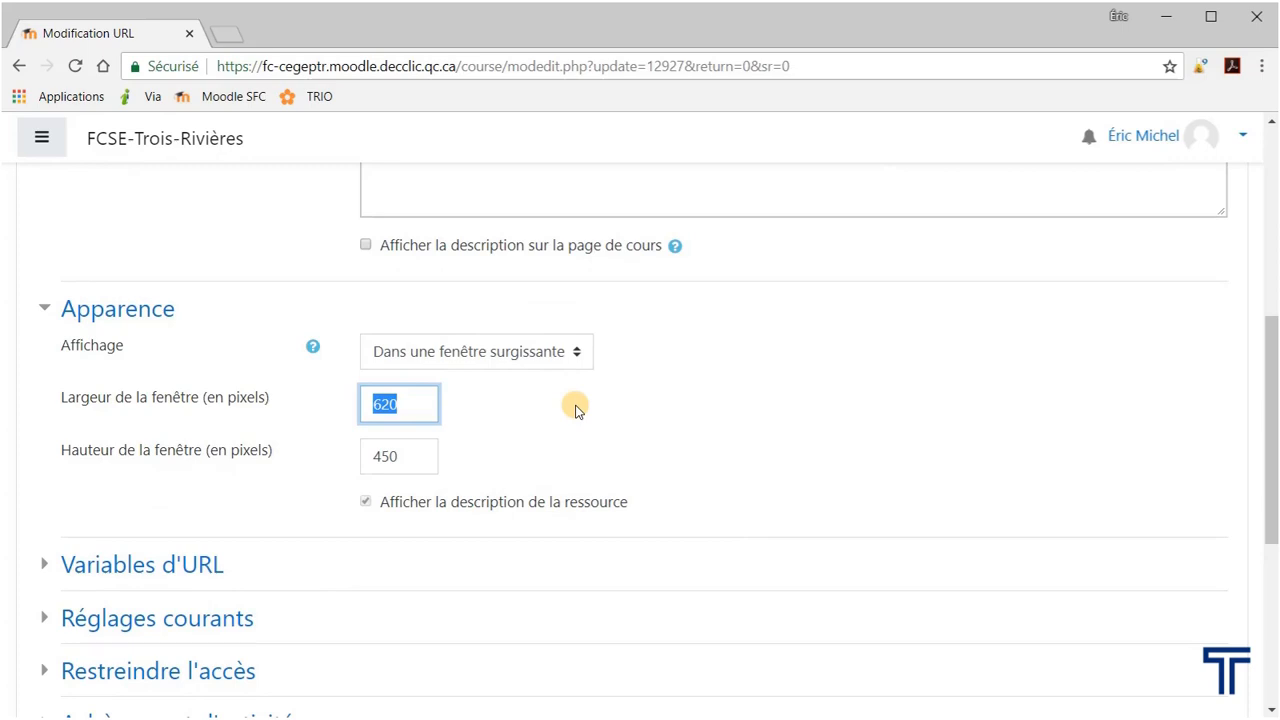
text(1200)
key(Tab)
text(800)
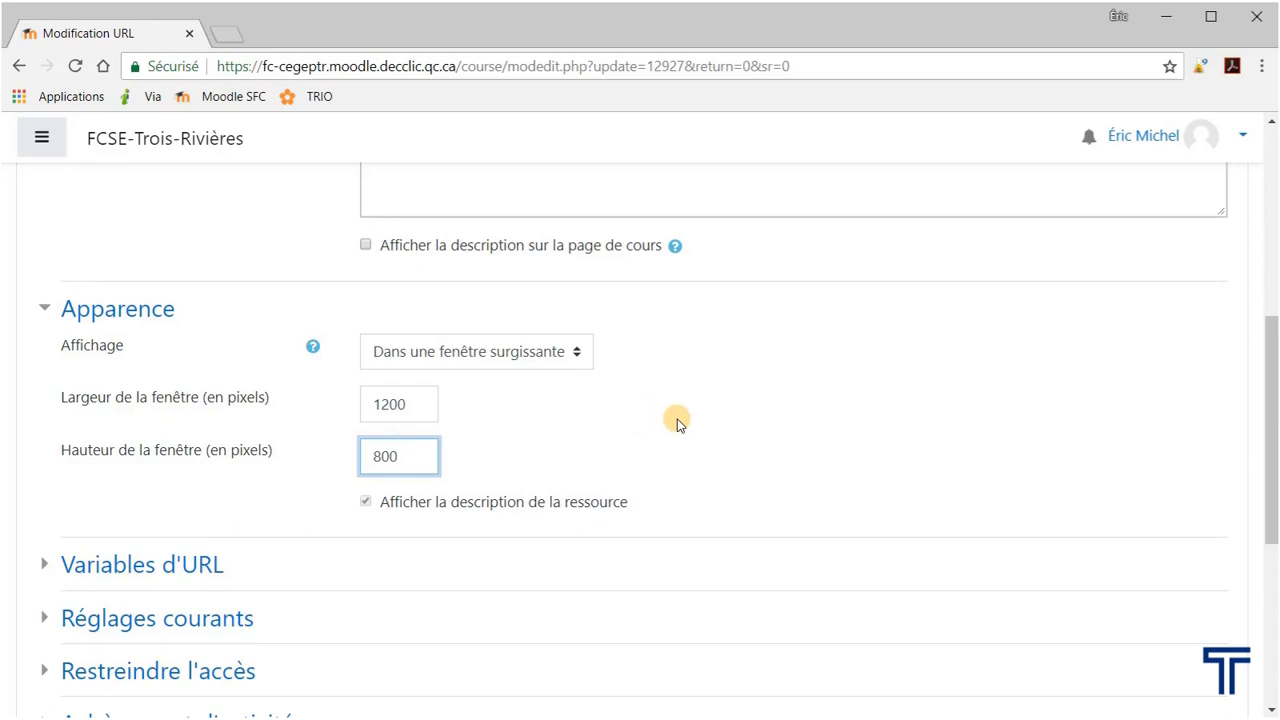
- Save the modified URL settings and return to the course
scroll(909, 468, down, 1)
scroll(909, 473, down, 1)
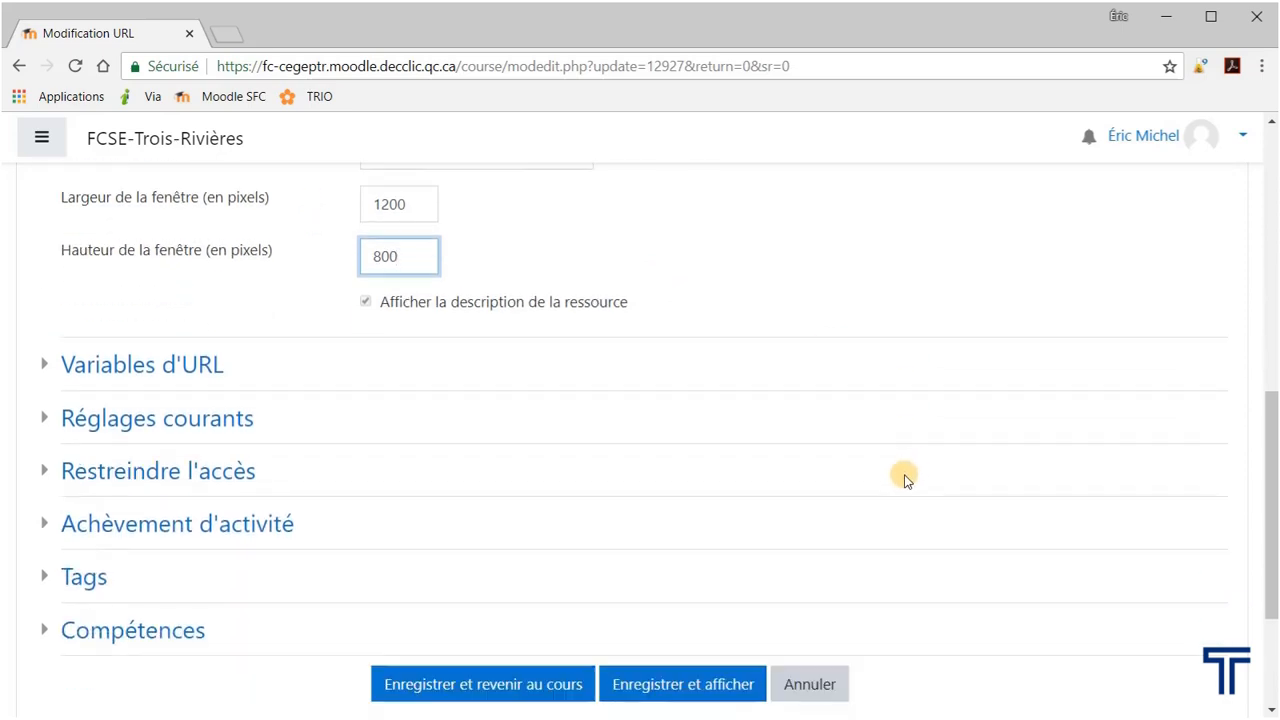
scroll(913, 483, down, 1)
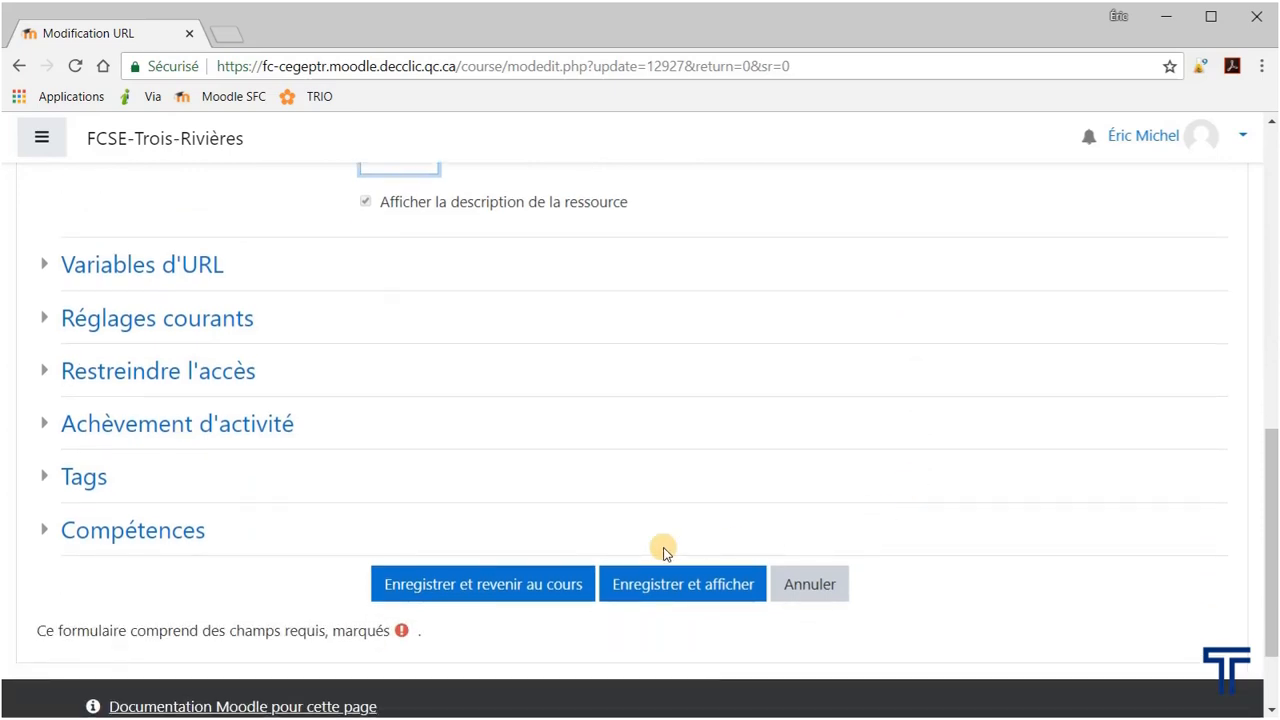
click(529, 592)
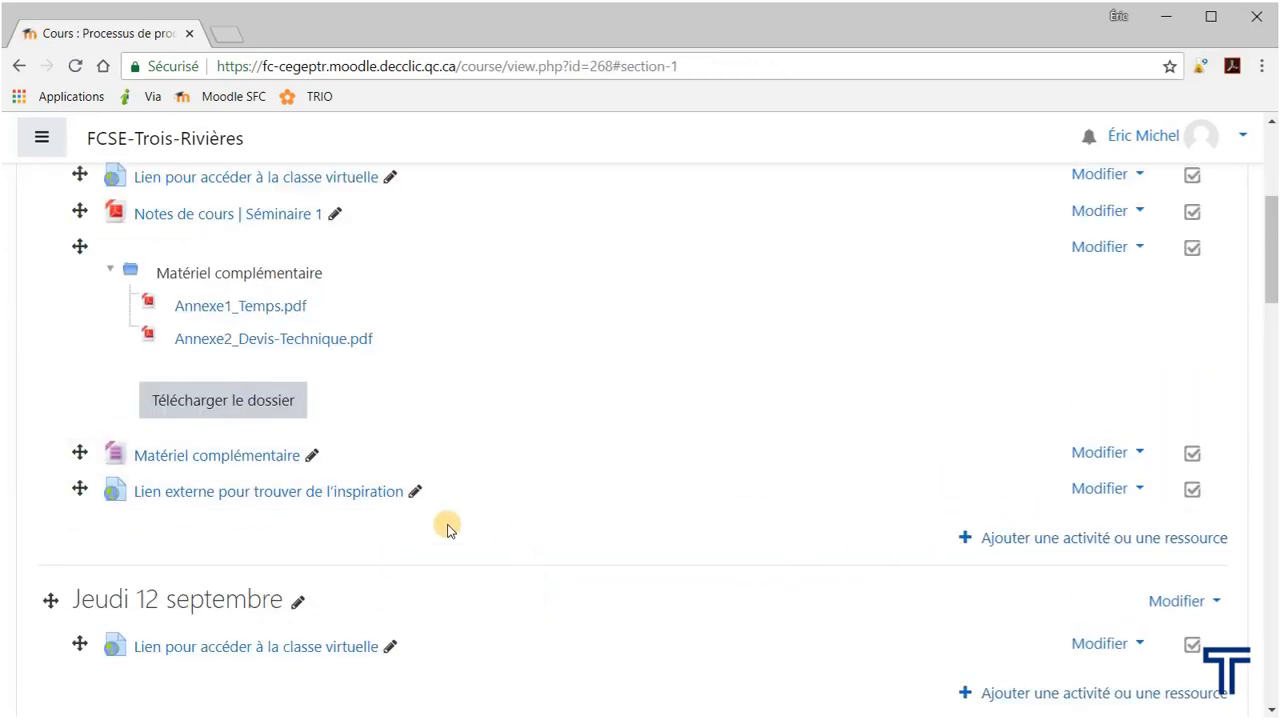
- Test "Lien externe pour trouver de l'inspiration" in its pop-up window, move the window around and close it
click(290, 503)
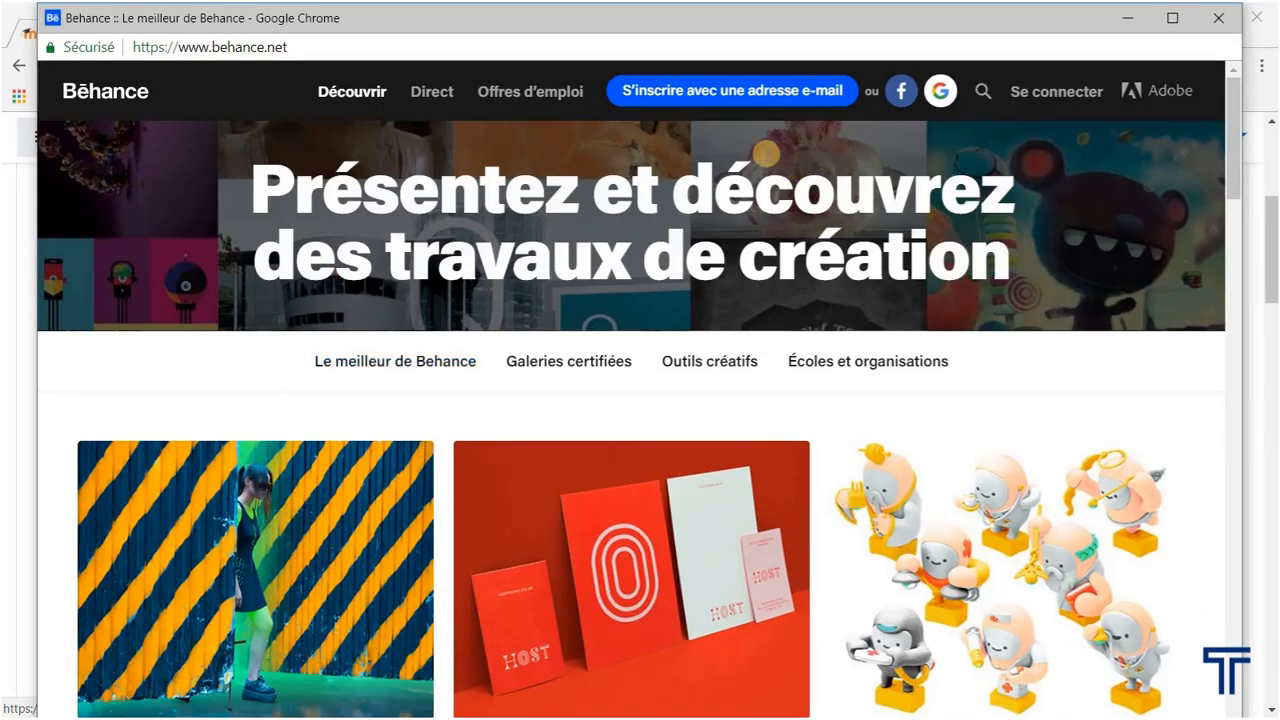
drag(531, 20, 596, 66)
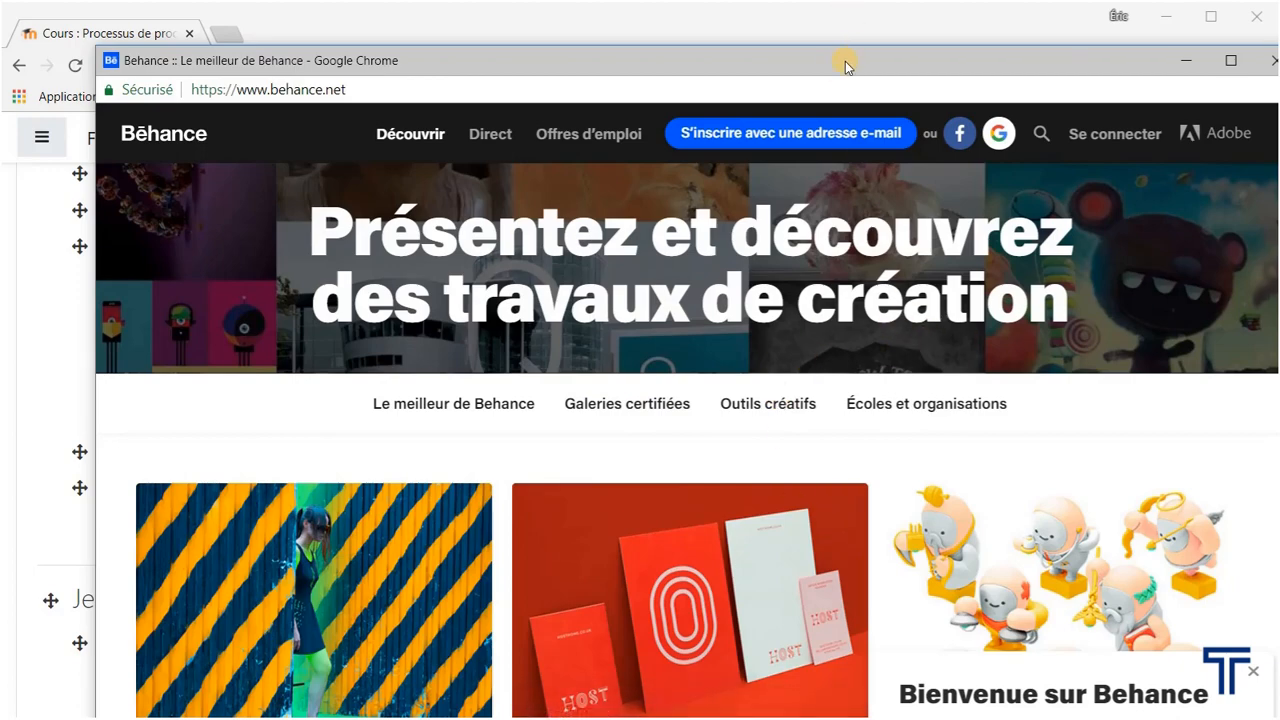
drag(845, 66, 757, 57)
click(1186, 54)
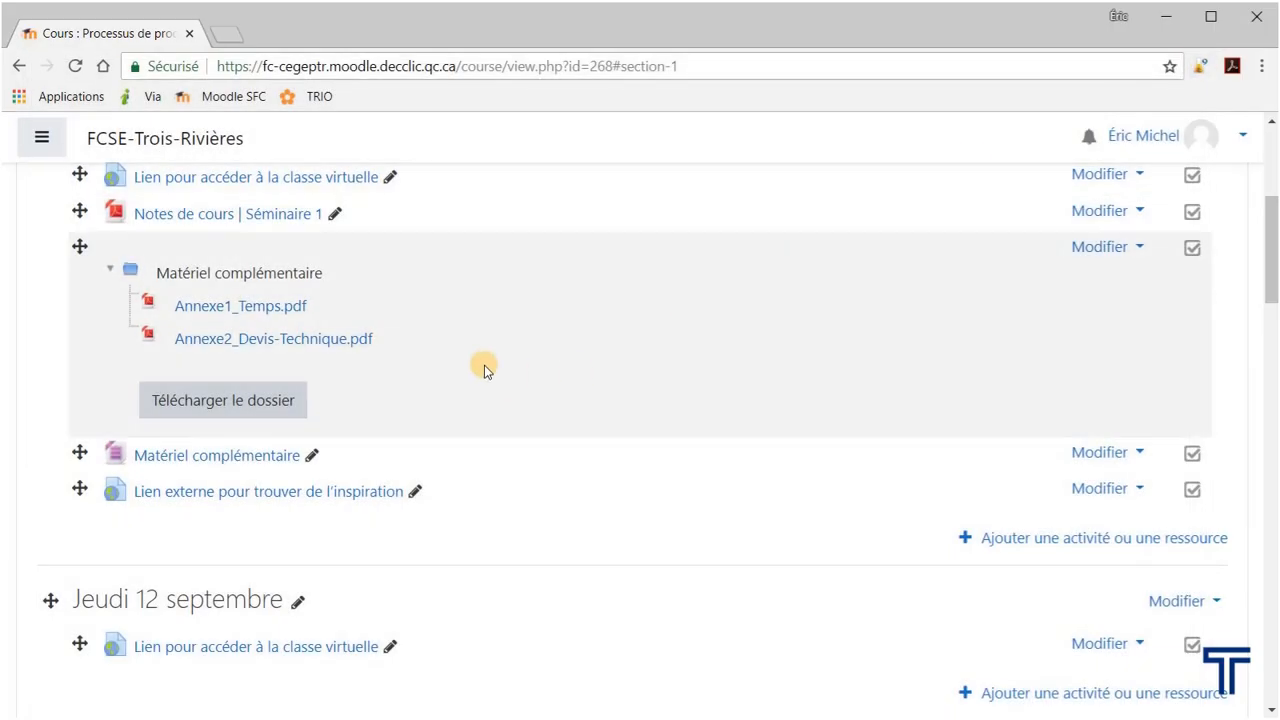